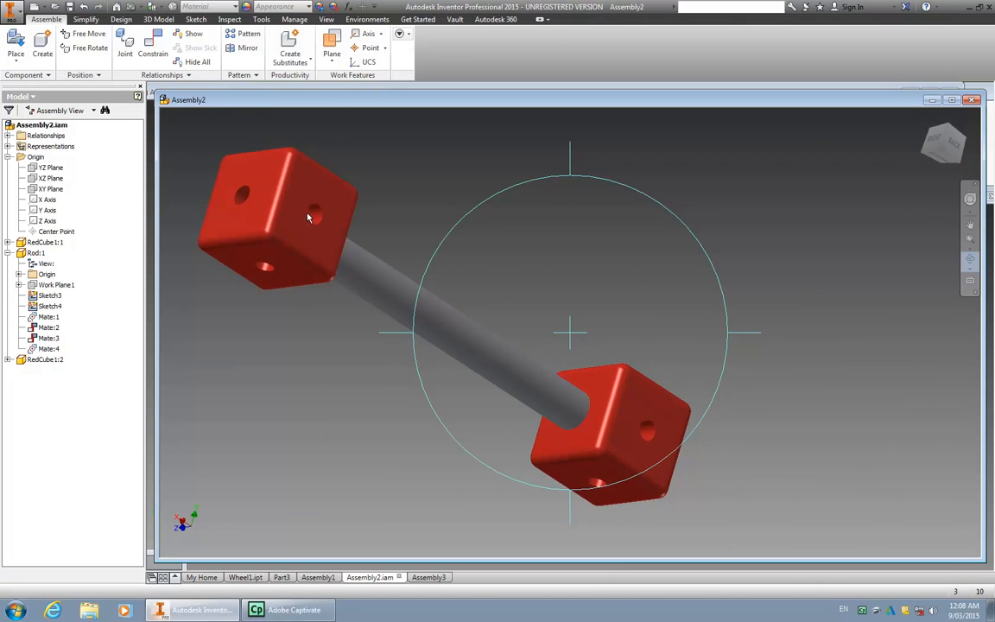
Close the Assembly1 document without saving its changes
{"action": "key", "text": "Escape"}
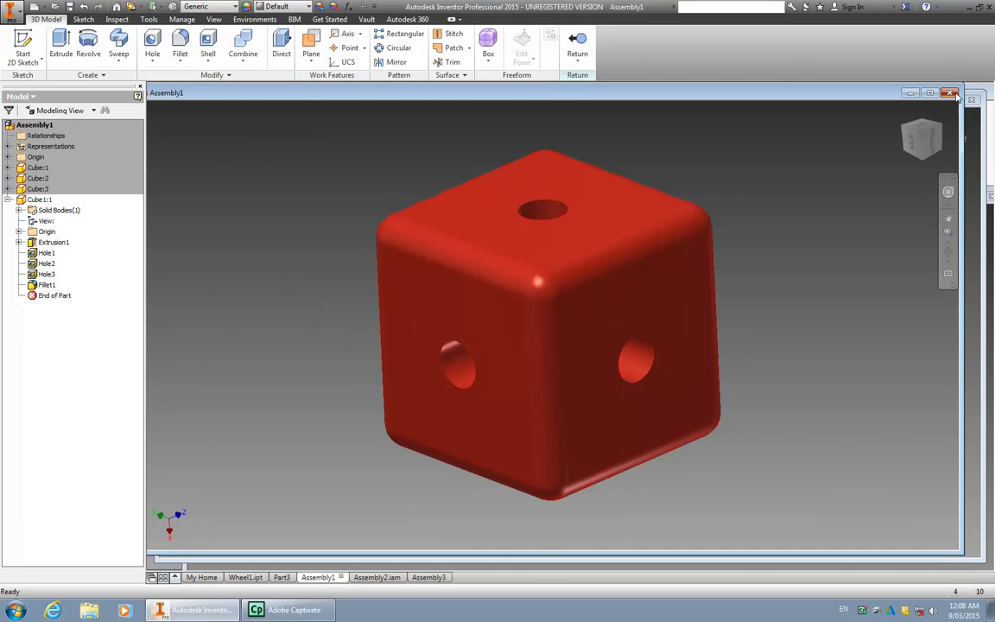
{"action": "left_click", "coordinate": [954, 93]}
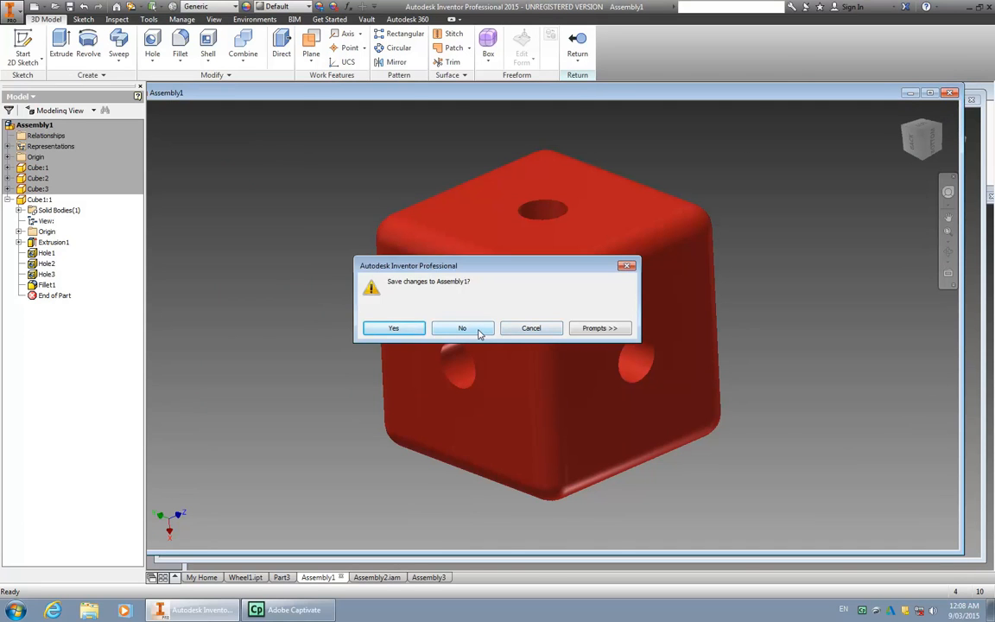
{"action": "left_click", "coordinate": [458, 329]}
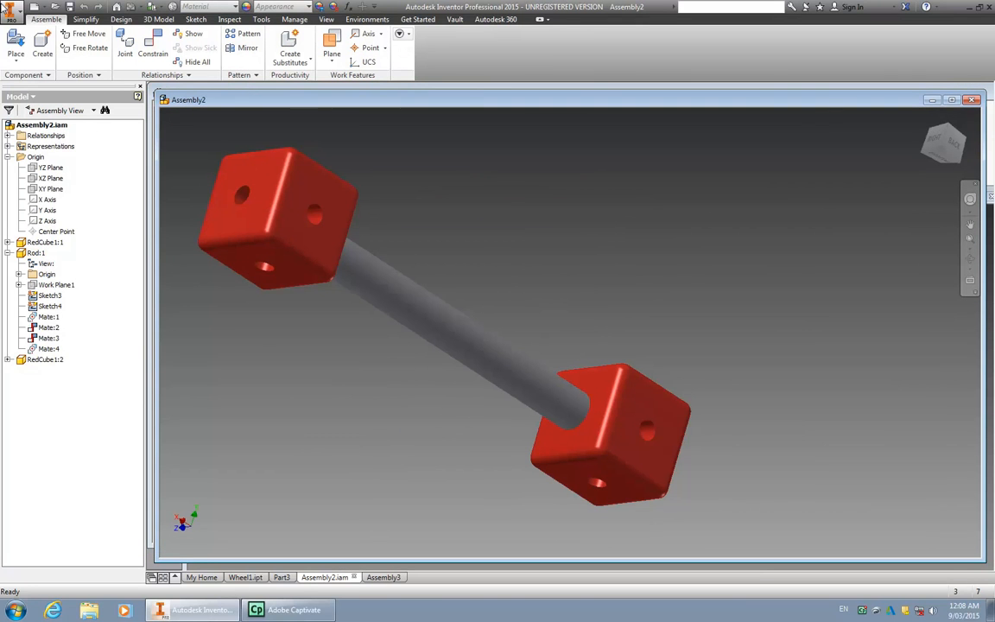
Create a new empty assembly file
{"action": "left_click", "coordinate": [19, 13]}
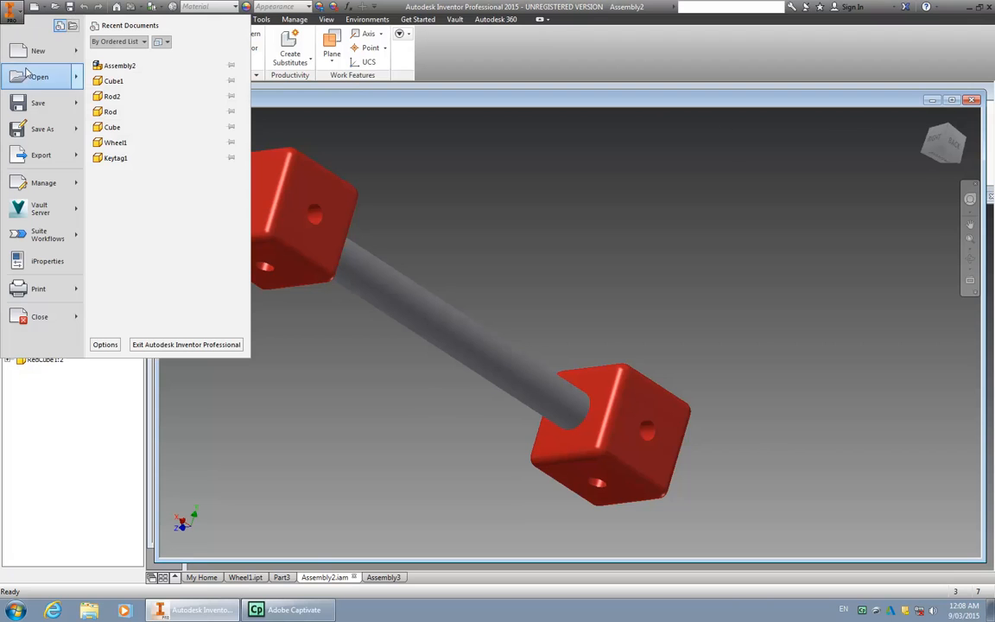
{"action": "mouse_move", "coordinate": [28, 57]}
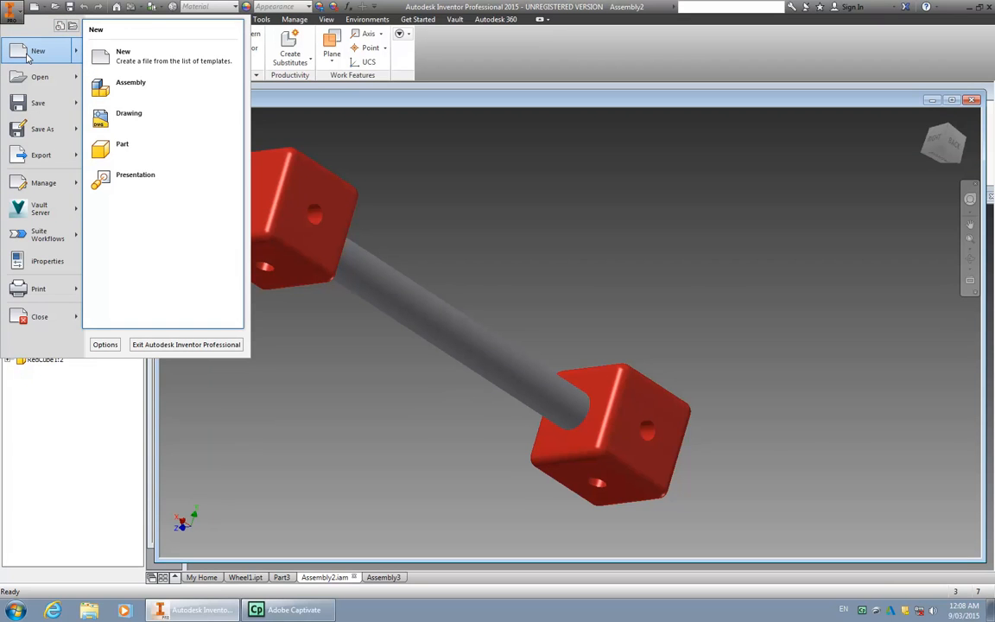
{"action": "left_click", "coordinate": [120, 87]}
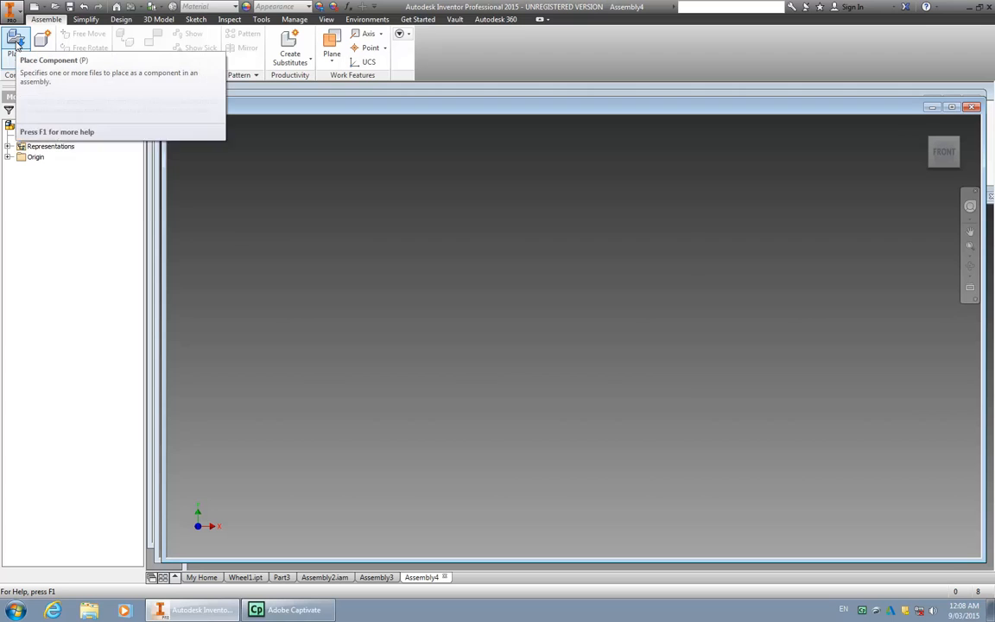
Place one instance of the RedCube1 part in the new assembly
{"action": "left_click", "coordinate": [15, 41]}
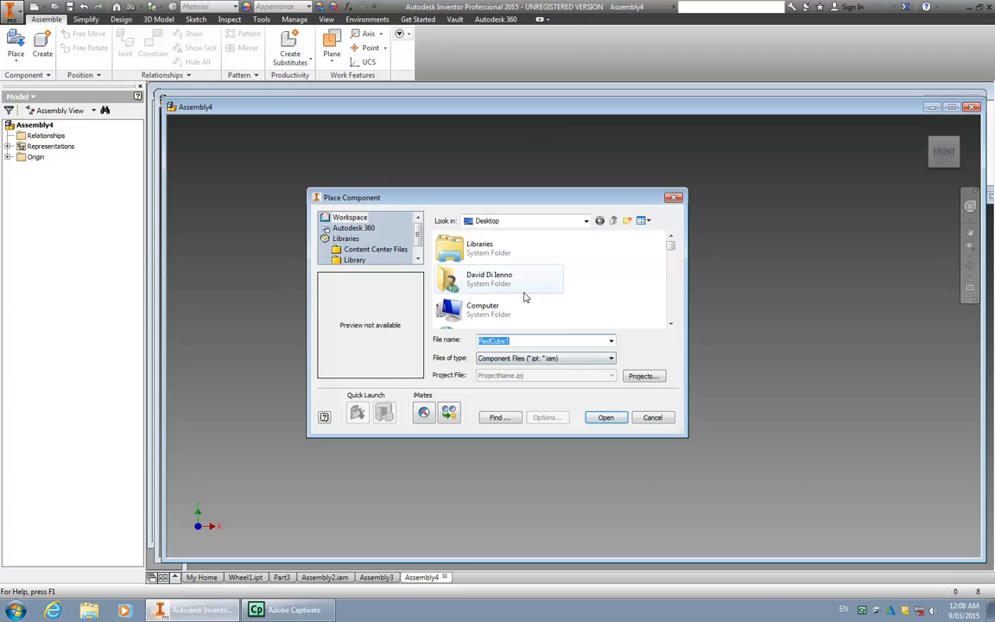
{"action": "scroll", "coordinate": [671, 249], "scroll_direction": "down", "scroll_amount": 5}
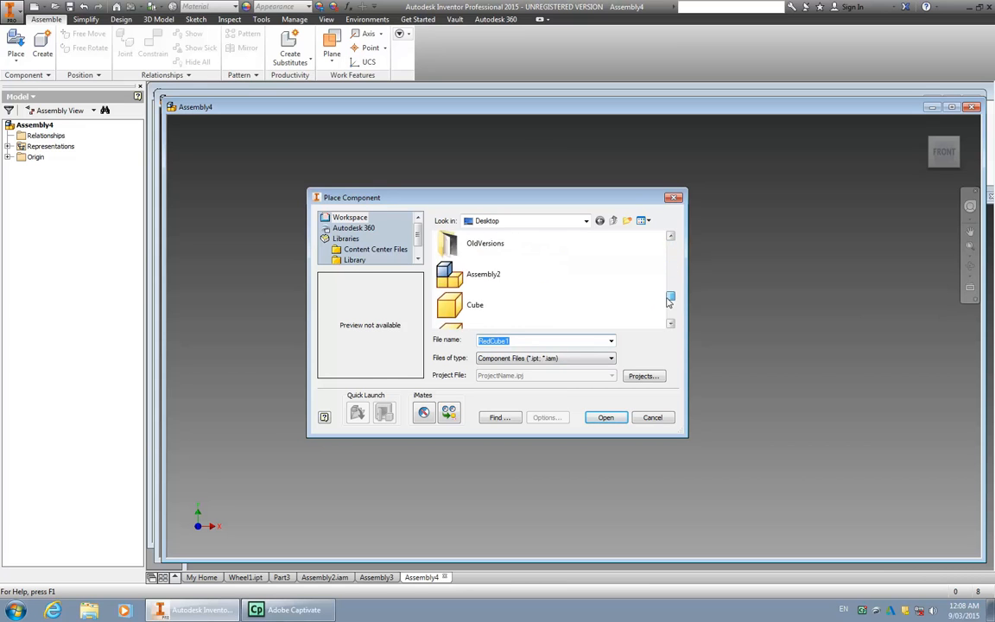
{"action": "left_click", "coordinate": [597, 420]}
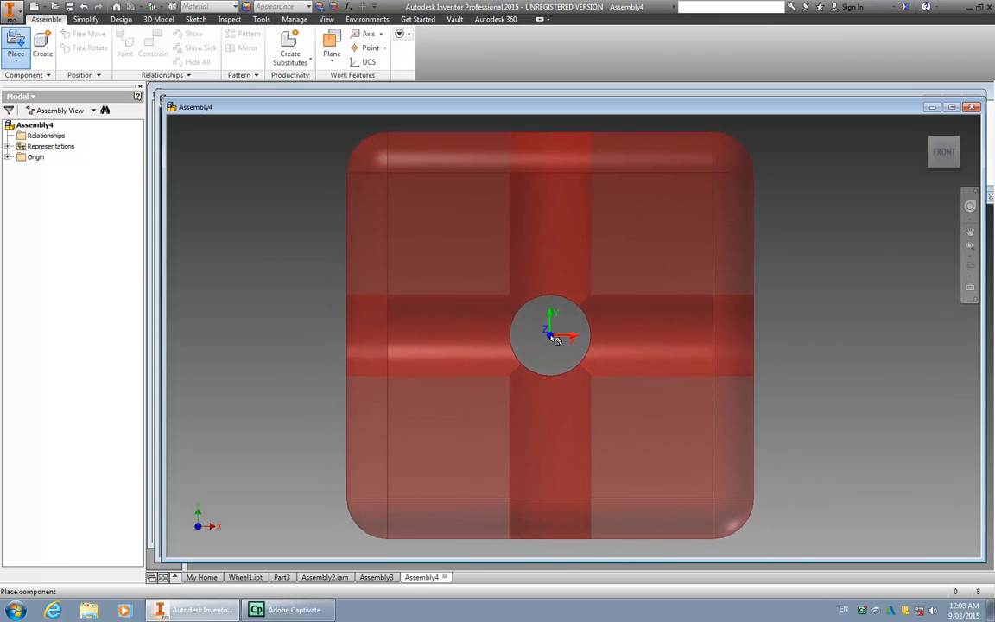
{"action": "left_click", "coordinate": [556, 340]}
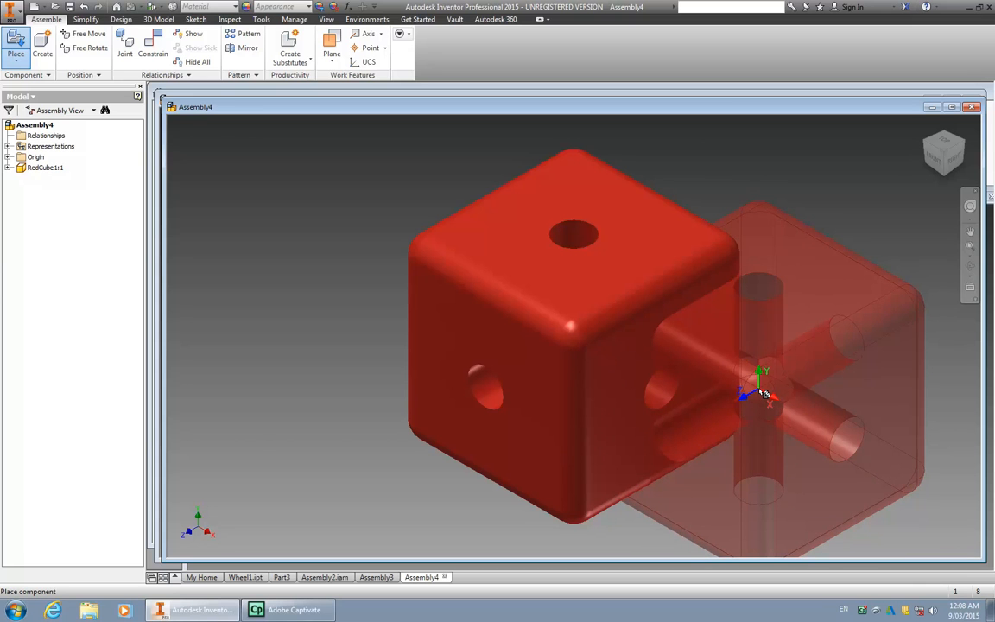
{"action": "key", "text": "Escape"}
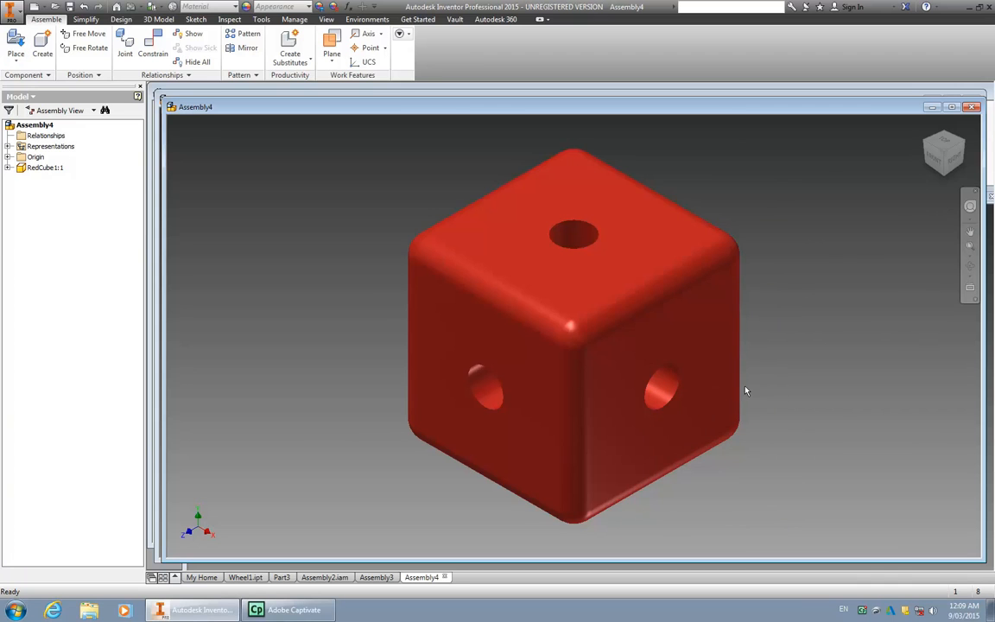
Place one instance of the Rod2 part from the Desktop in the empty space beside the red cube
{"action": "scroll", "coordinate": [746, 391], "scroll_direction": "down", "scroll_amount": 5}
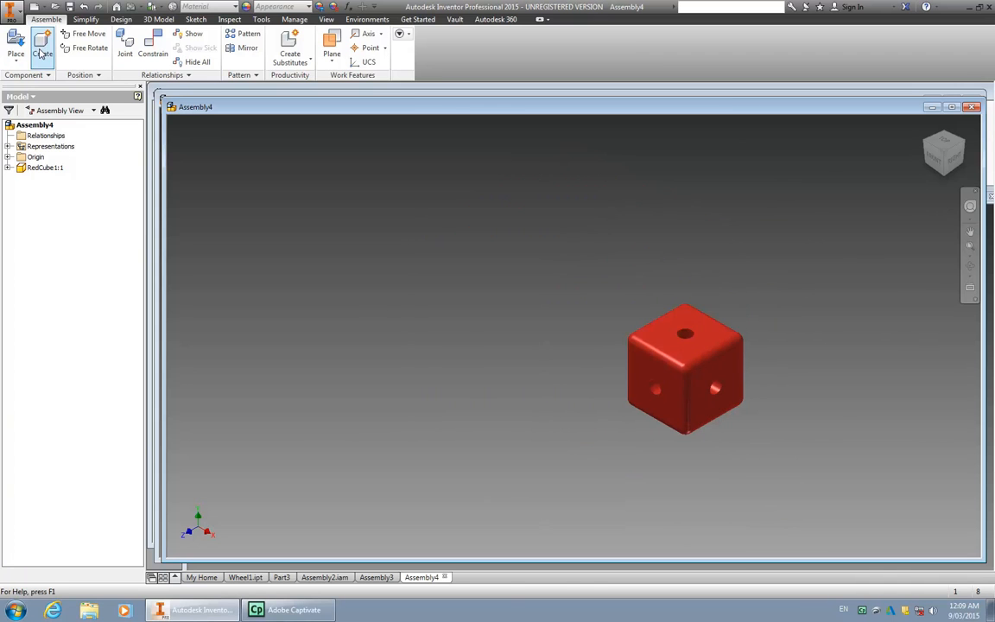
{"action": "left_click", "coordinate": [14, 41]}
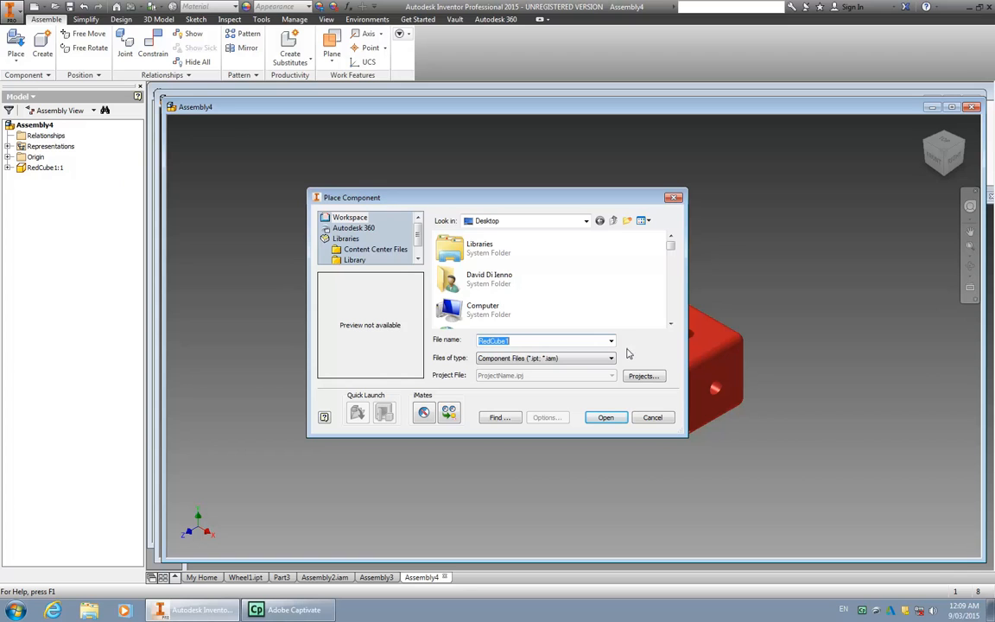
{"action": "left_click", "coordinate": [672, 261]}
{"action": "left_click_drag", "start_coordinate": [672, 262], "coordinate": [656, 319]}
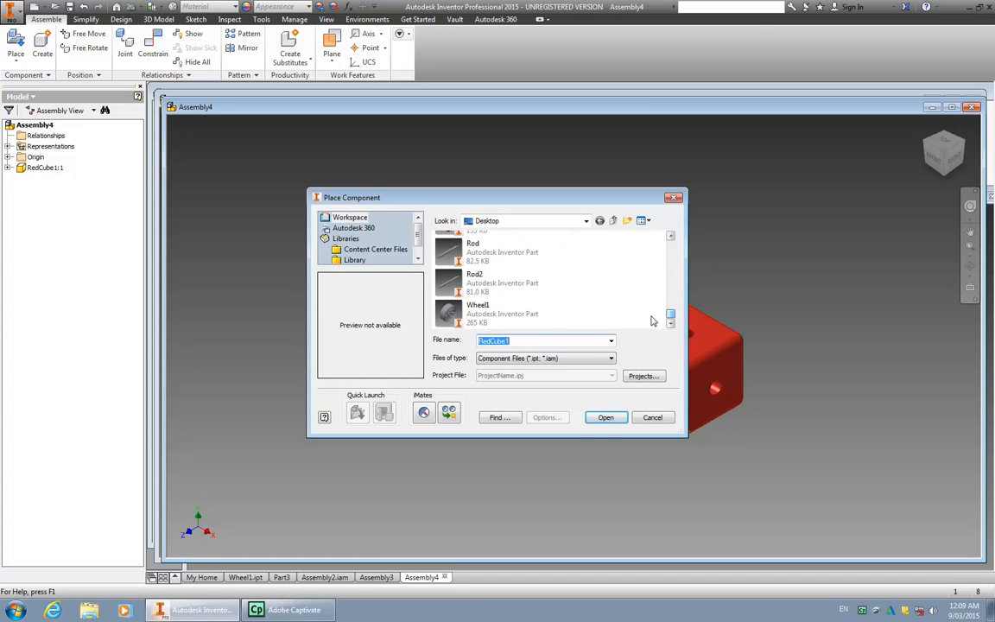
{"action": "left_click", "coordinate": [483, 282]}
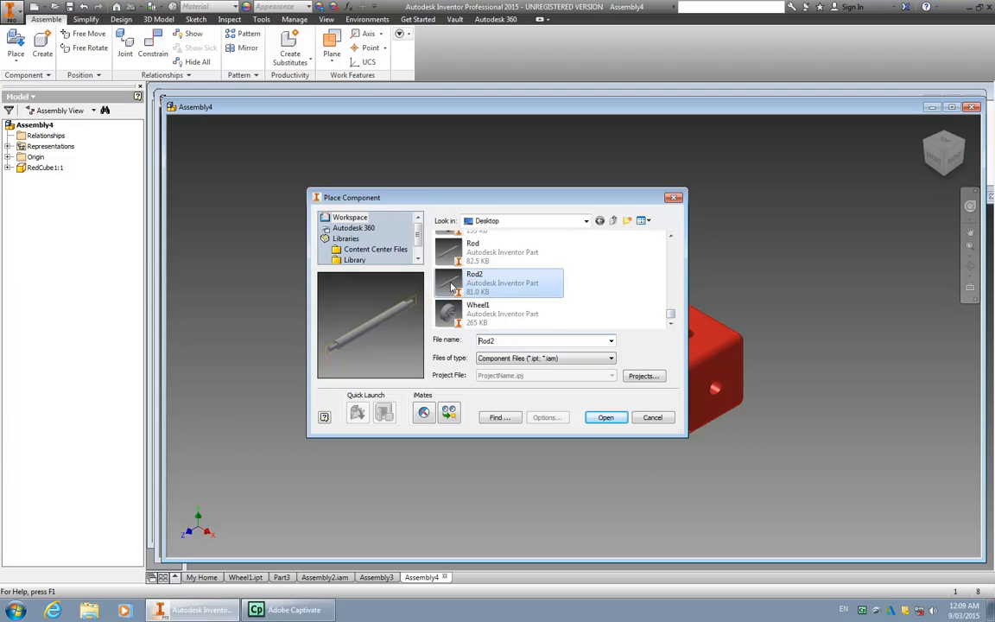
{"action": "left_click", "coordinate": [603, 418]}
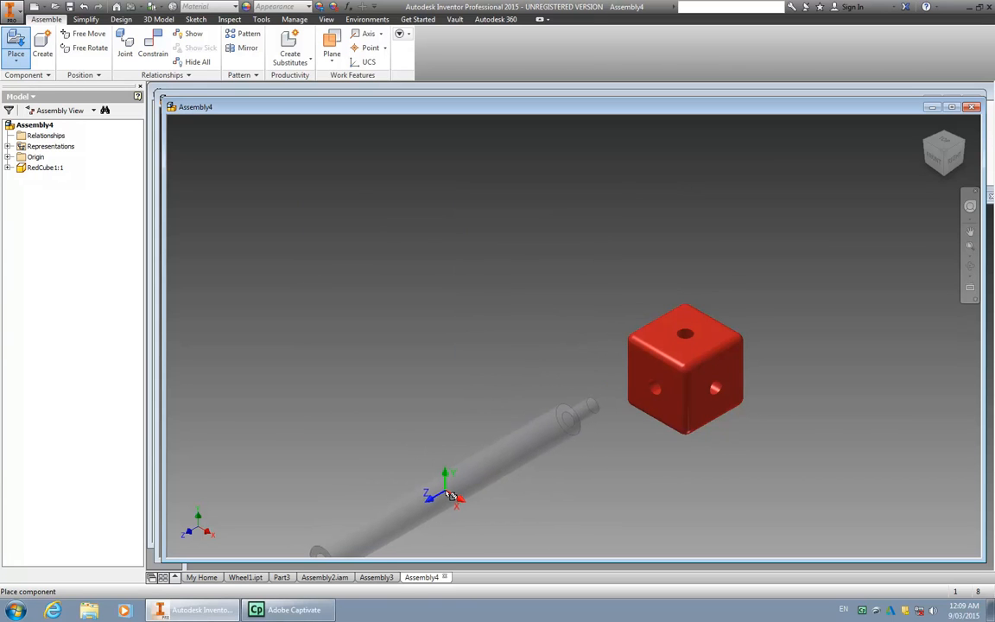
{"action": "left_click", "coordinate": [398, 494]}
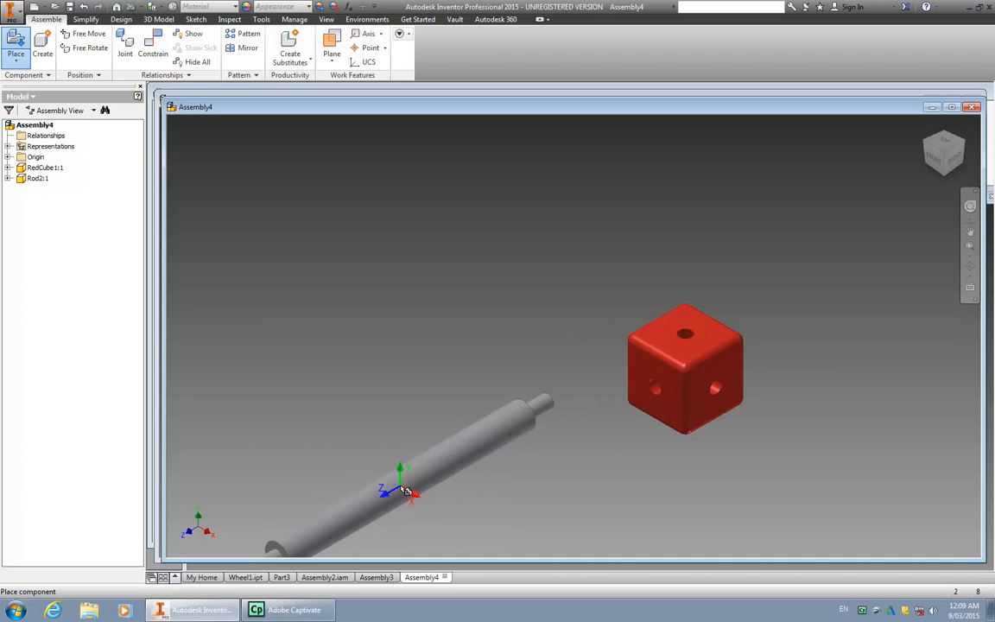
{"action": "key", "text": "Escape"}
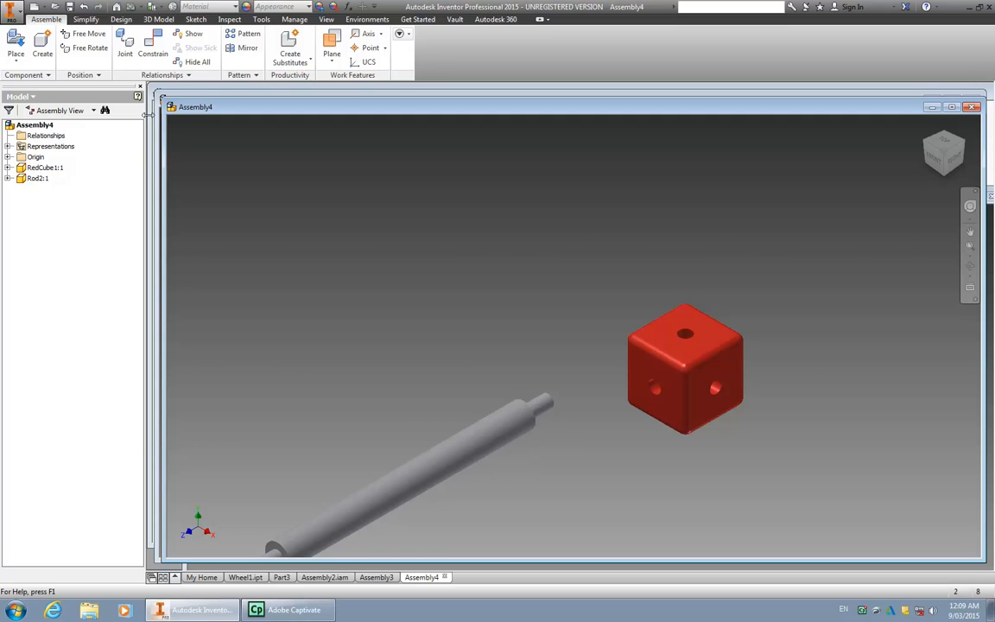
{"action": "left_click", "coordinate": [189, 75]}
{"action": "left_click", "coordinate": [156, 55]}
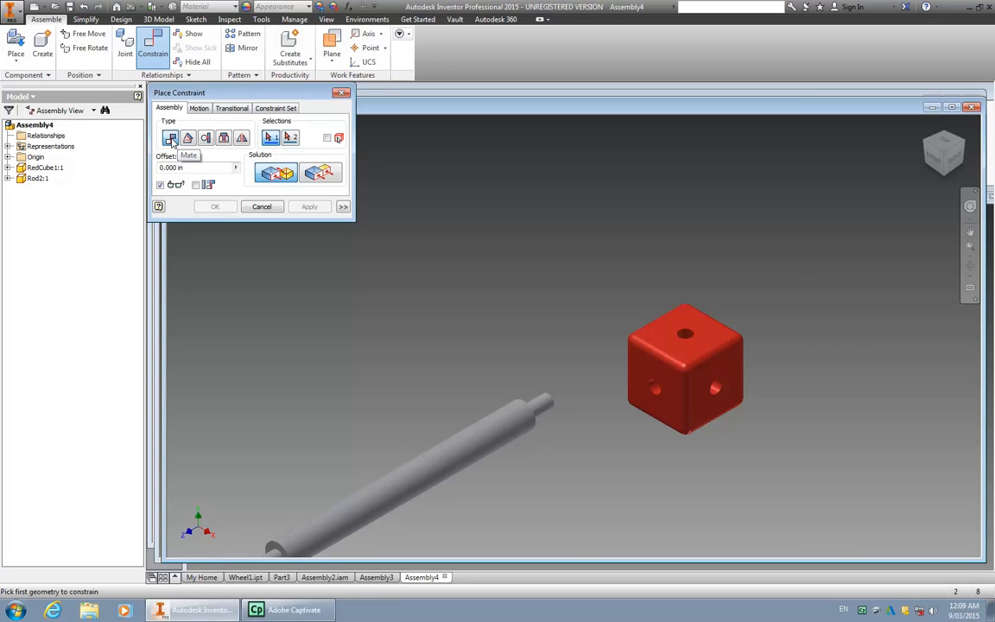
{"action": "left_click", "coordinate": [223, 139]}
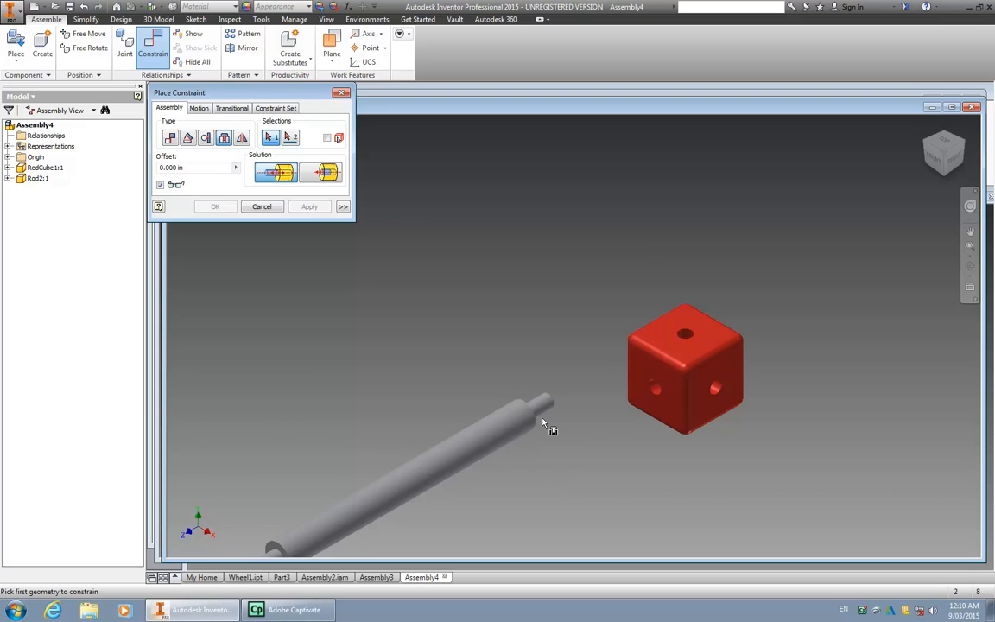
{"action": "left_click", "coordinate": [969, 265]}
{"action": "left_click_drag", "start_coordinate": [566, 393], "coordinate": [462, 508]}
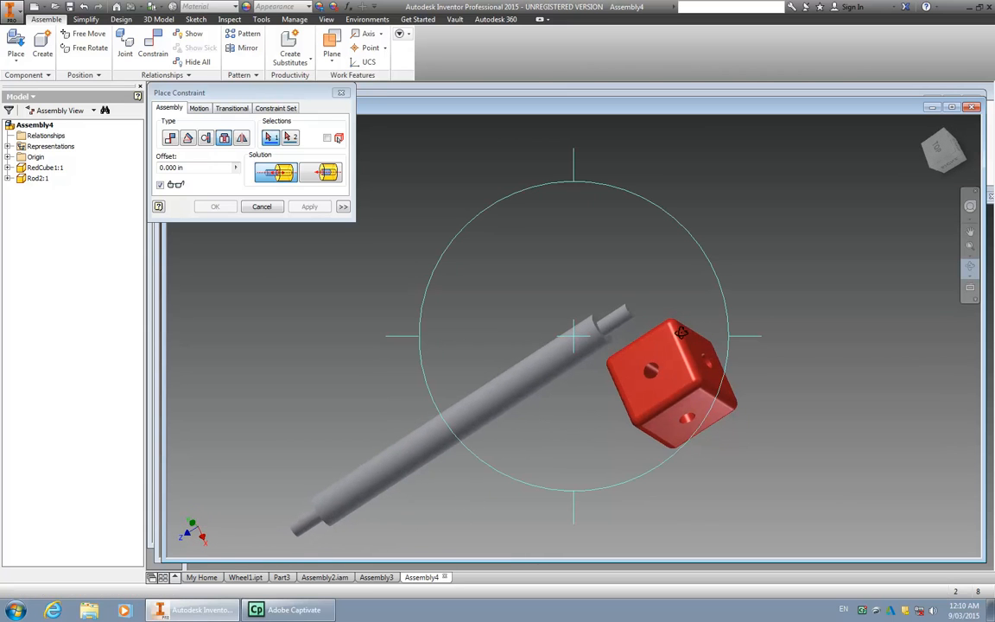
{"action": "key", "text": "Escape"}
{"action": "key", "text": "Escape"}
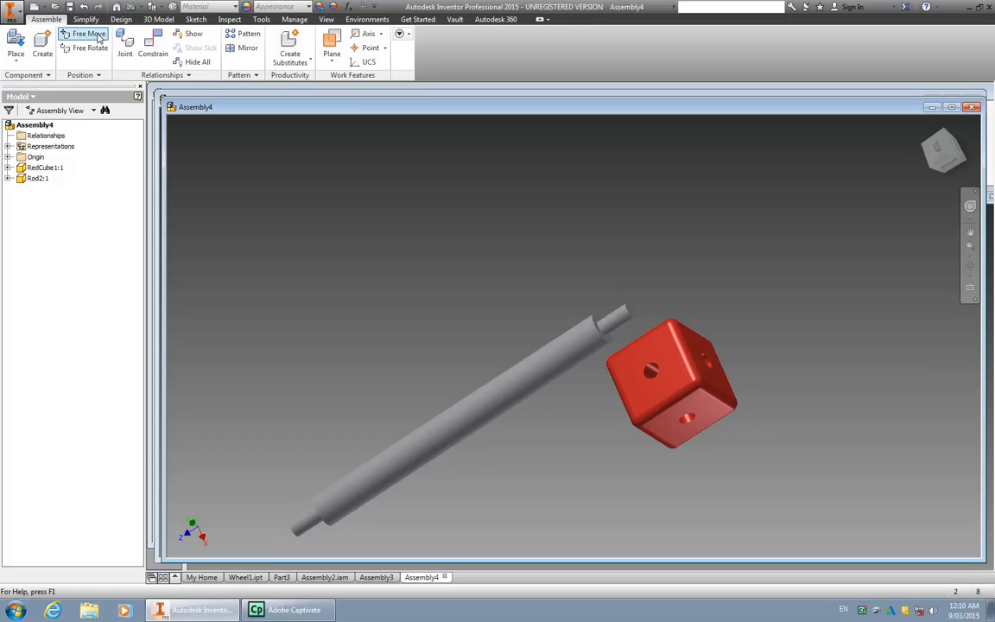
Apply an Insert constraint between the rod's shoulder edge nearest the cube and the circular hole edge on the cube face beside it
{"action": "left_click", "coordinate": [145, 52]}
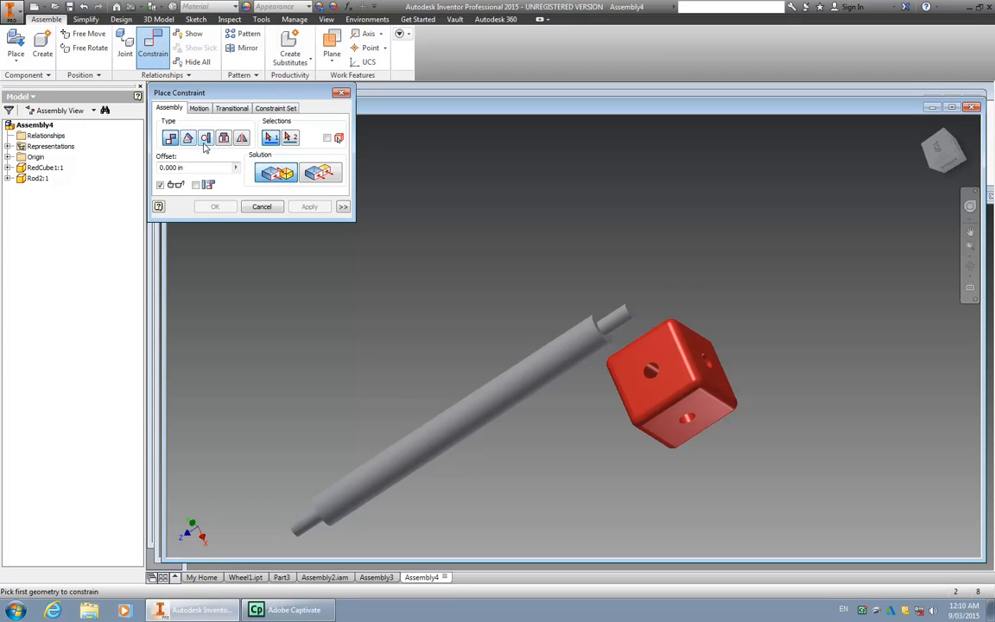
{"action": "left_click", "coordinate": [224, 139]}
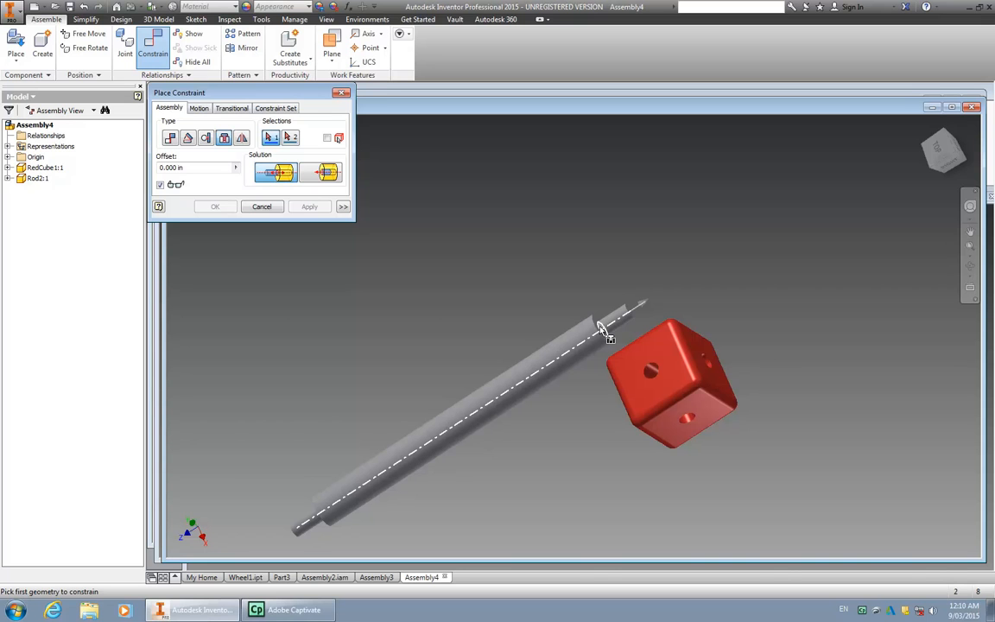
{"action": "mouse_move", "coordinate": [601, 330]}
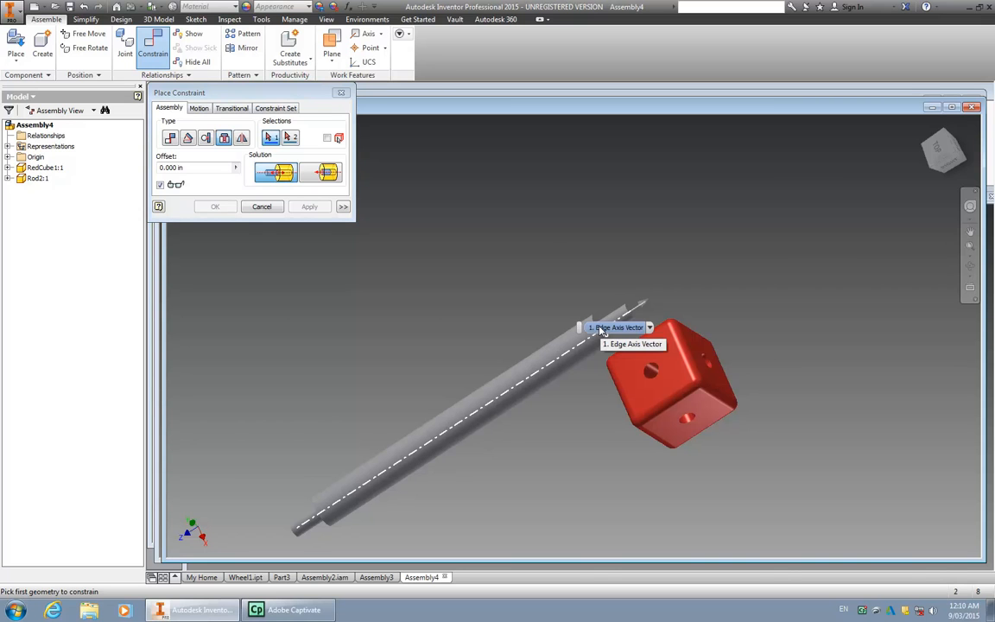
{"action": "left_click", "coordinate": [602, 330]}
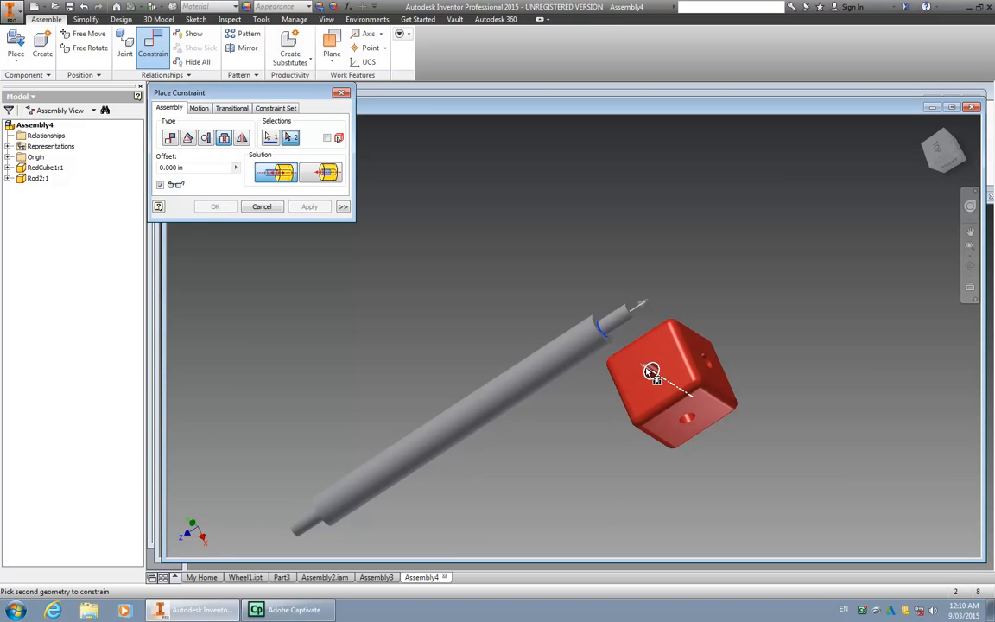
{"action": "left_click", "coordinate": [651, 372]}
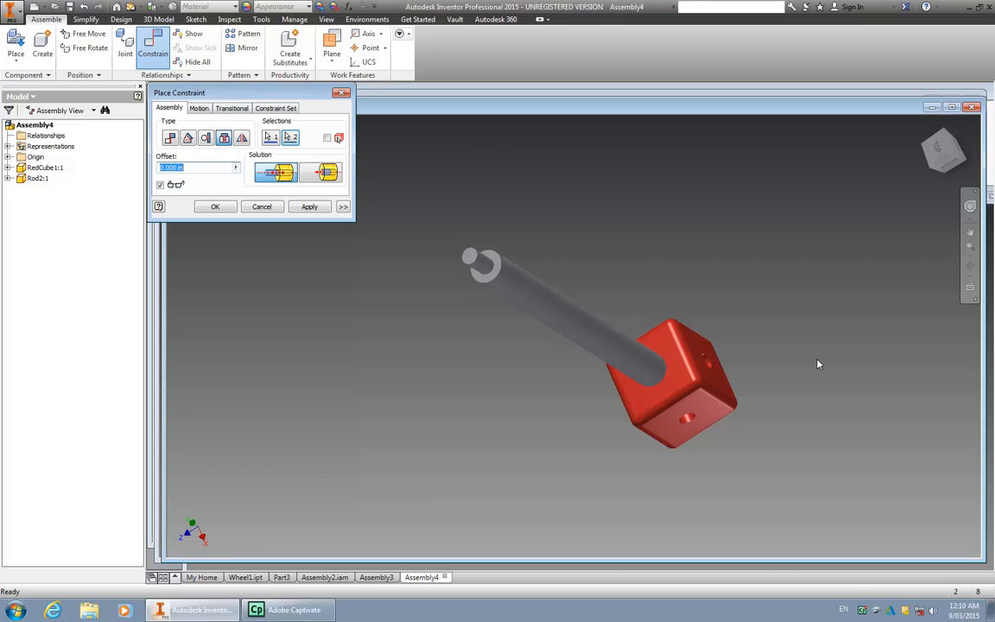
{"action": "left_click", "coordinate": [817, 322]}
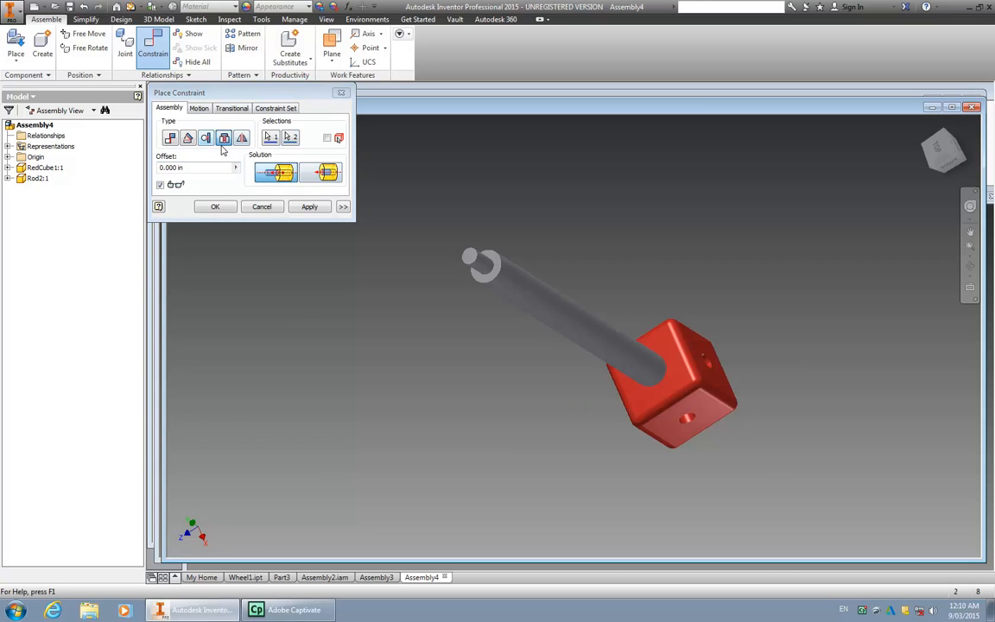
{"action": "left_click", "coordinate": [308, 207]}
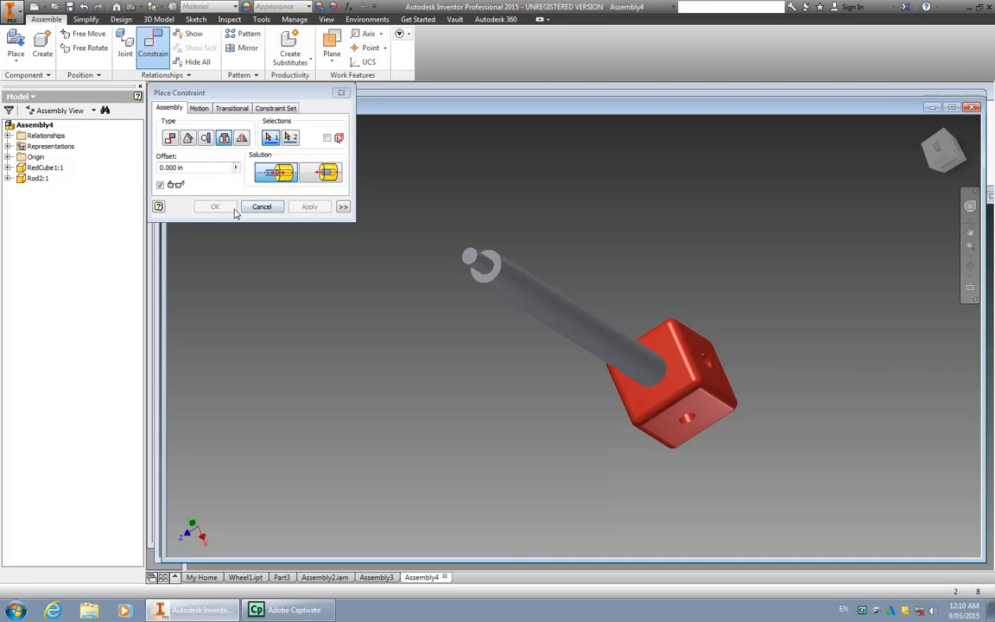
{"action": "left_click", "coordinate": [261, 208]}
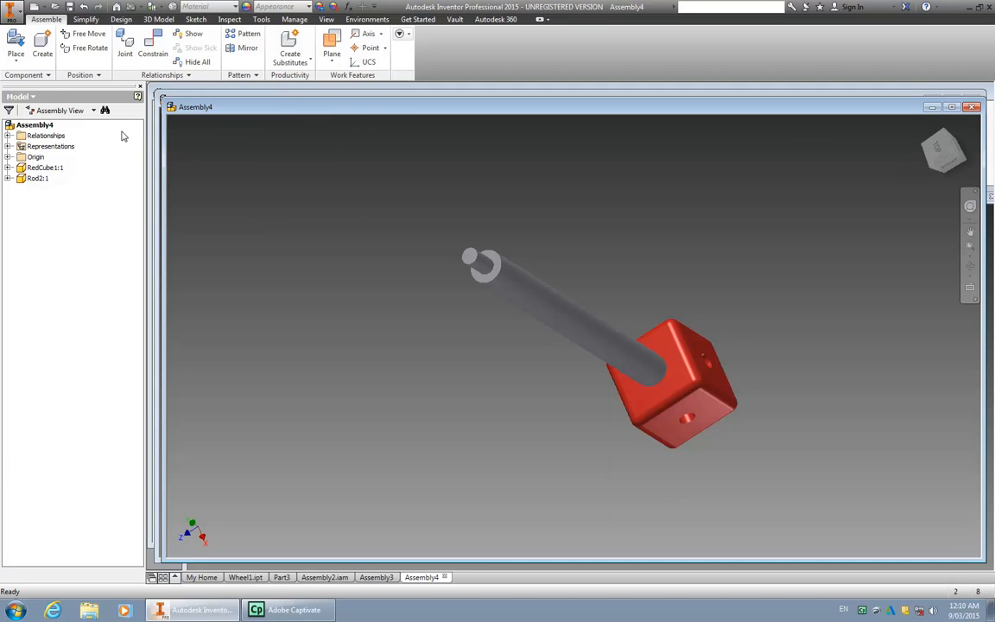
Place a second instance of the RedCube1 part in the empty space beyond the rod's free end
{"action": "left_click", "coordinate": [15, 43]}
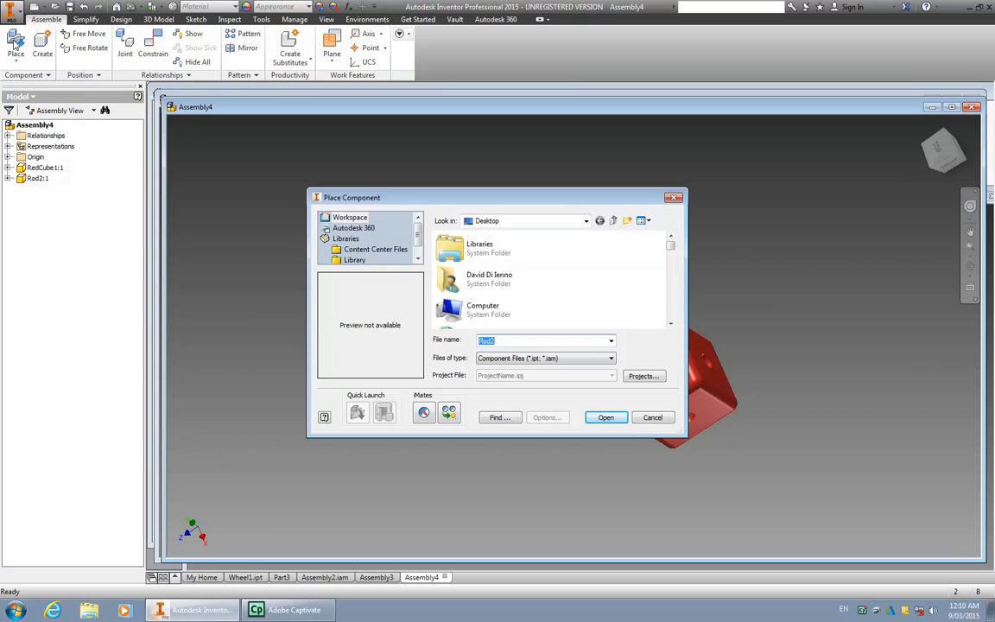
{"action": "left_click", "coordinate": [610, 341]}
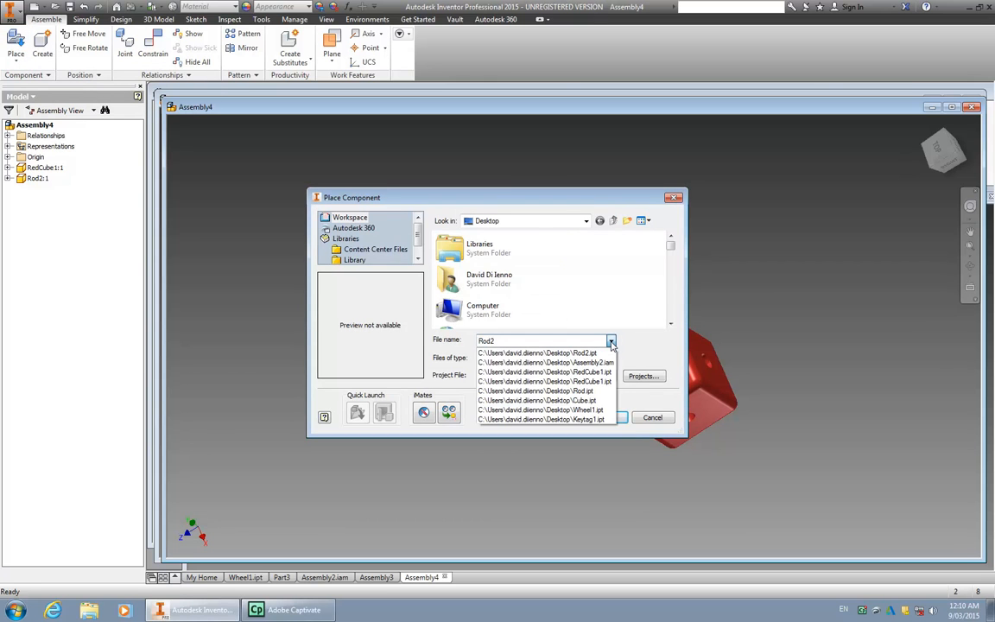
{"action": "left_click", "coordinate": [598, 299]}
{"action": "left_click_drag", "start_coordinate": [671, 245], "coordinate": [668, 309]}
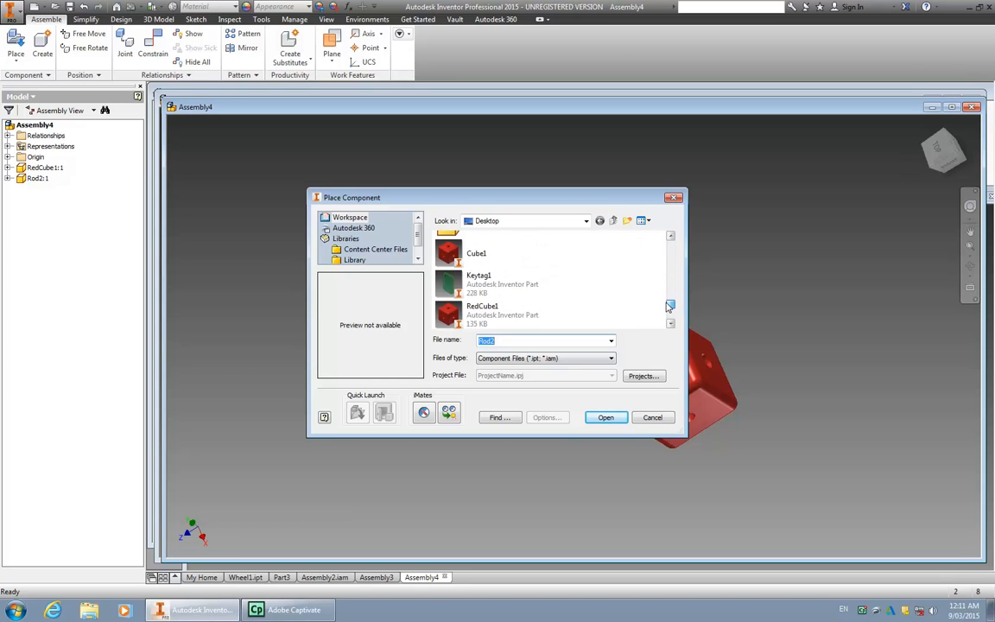
{"action": "left_click", "coordinate": [459, 314]}
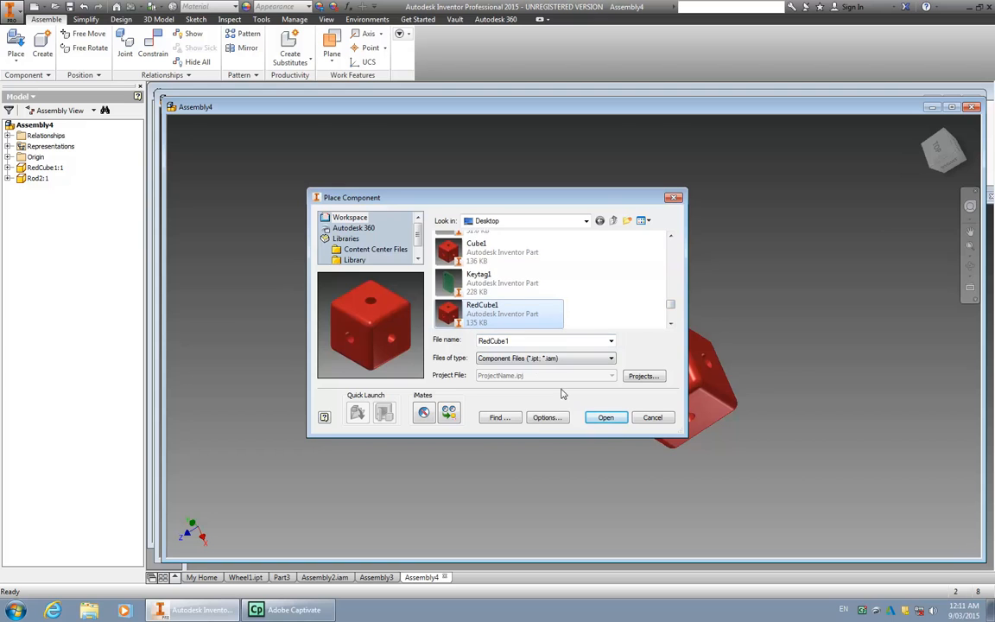
{"action": "left_click", "coordinate": [606, 417]}
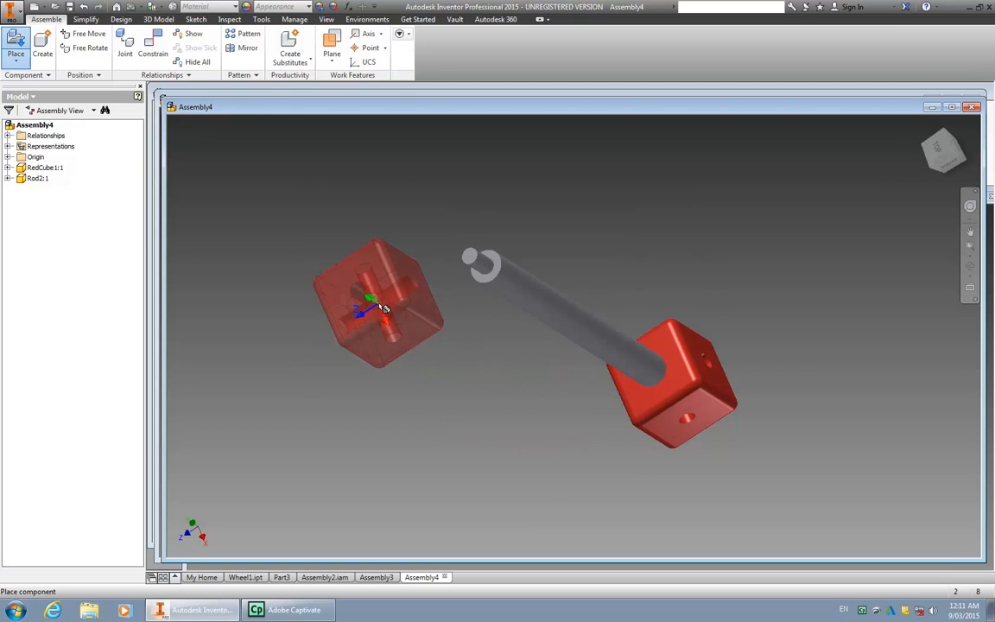
{"action": "left_click", "coordinate": [327, 259]}
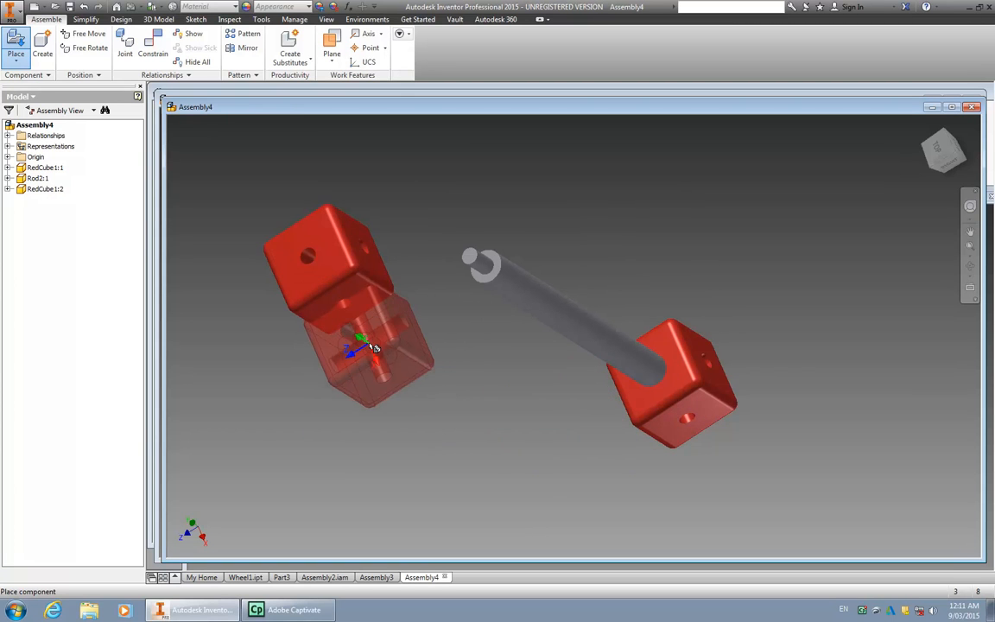
{"action": "key", "text": "Escape"}
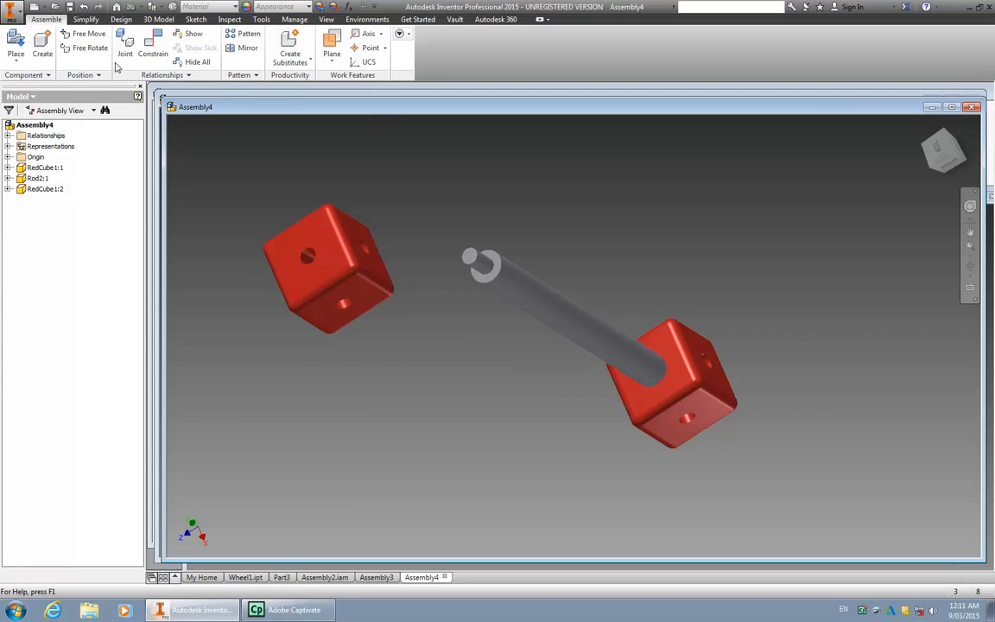
Apply a Mate constraint between the second cube's lower face with a hole and the flat shoulder face at the rod's free end
{"action": "left_click", "coordinate": [151, 48]}
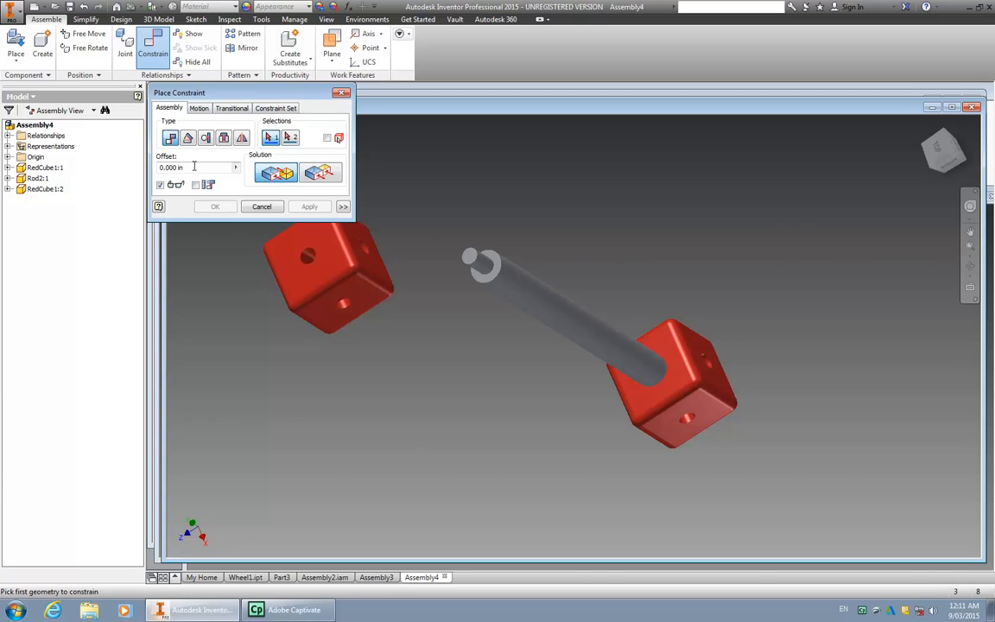
{"action": "left_click", "coordinate": [367, 304]}
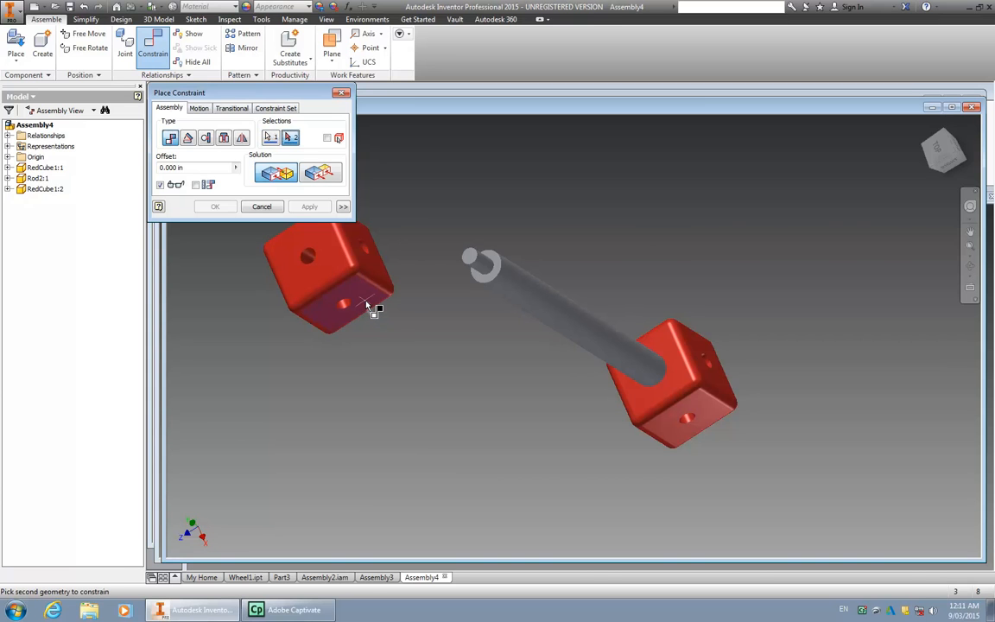
{"action": "left_click", "coordinate": [485, 285]}
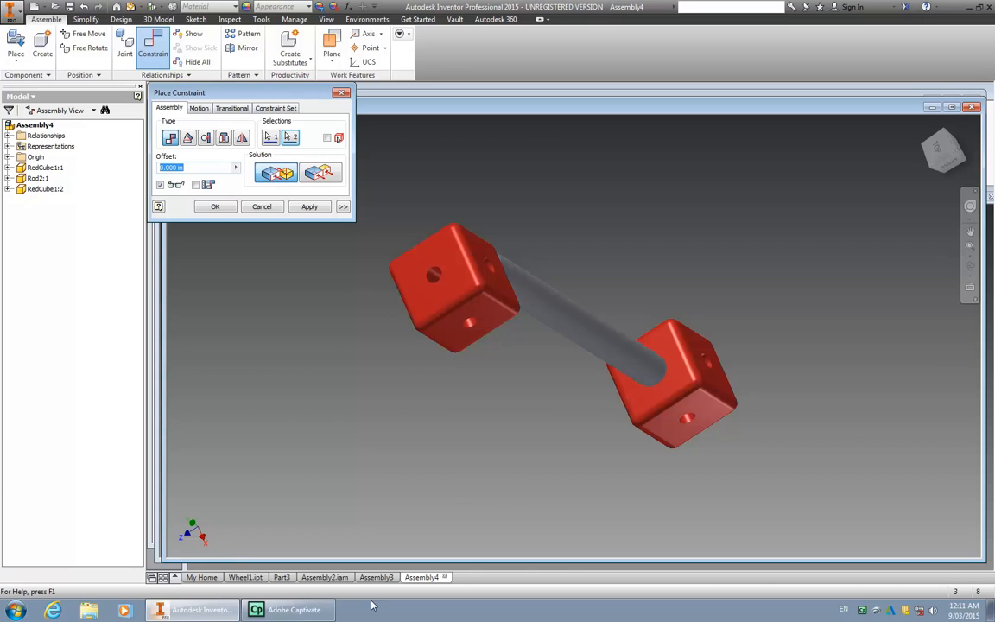
{"action": "left_click", "coordinate": [969, 266]}
{"action": "left_click_drag", "start_coordinate": [699, 284], "coordinate": [251, 351]}
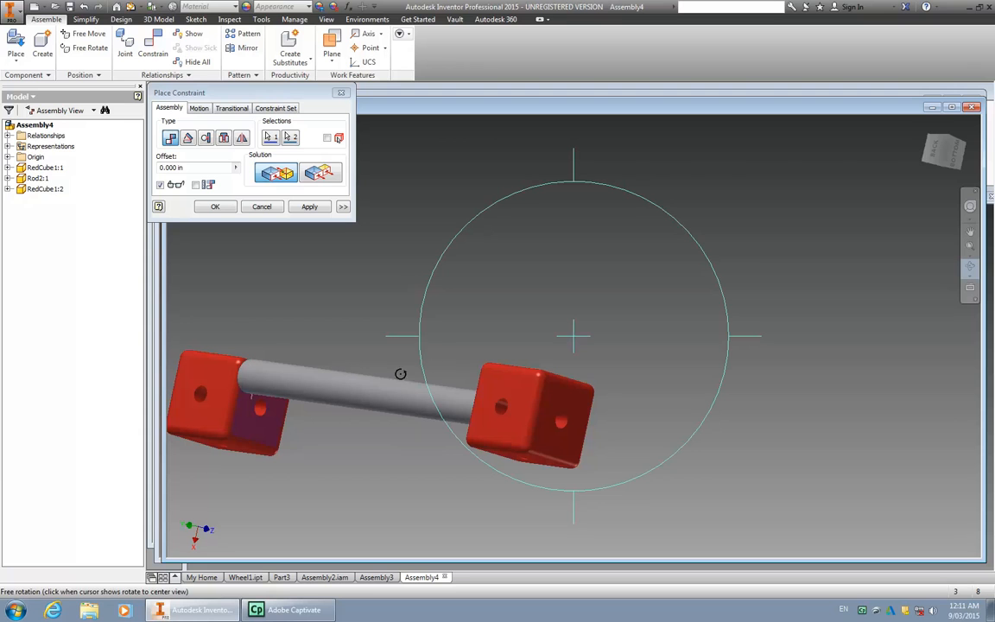
{"action": "left_click", "coordinate": [970, 232]}
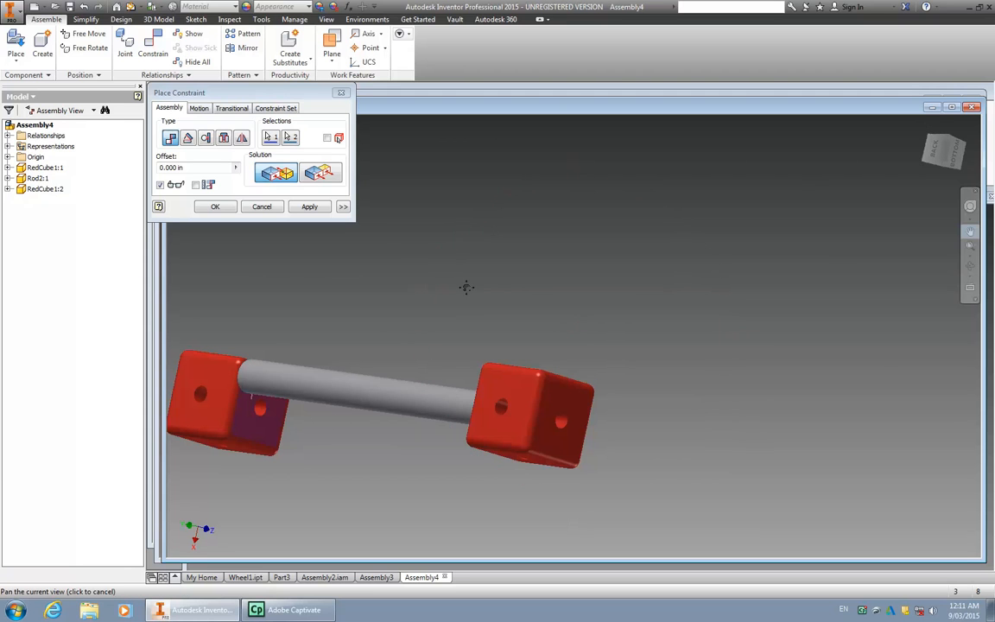
{"action": "left_click_drag", "start_coordinate": [301, 382], "coordinate": [675, 344]}
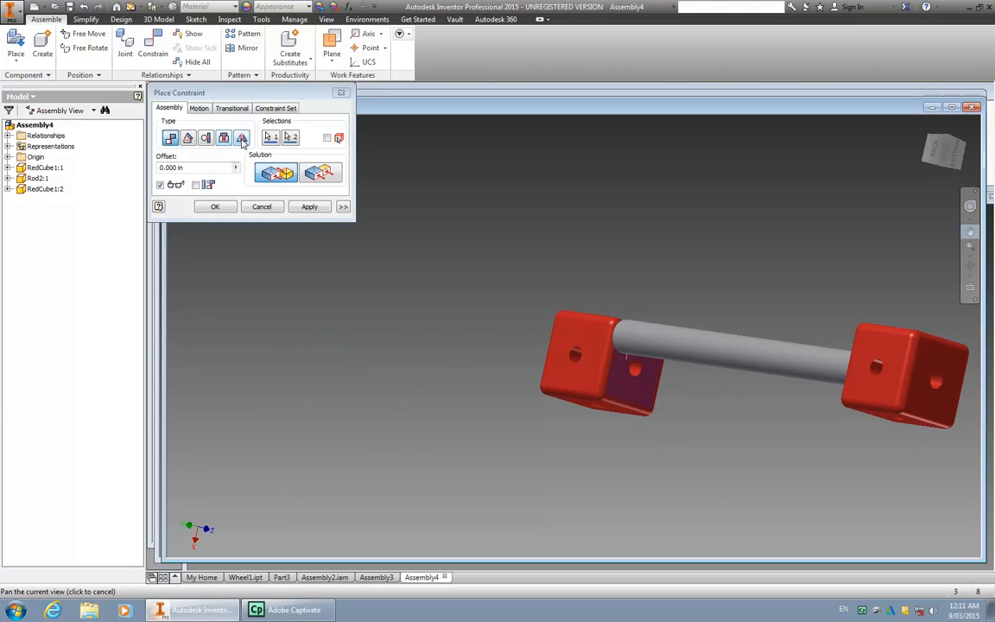
{"action": "left_click", "coordinate": [243, 139]}
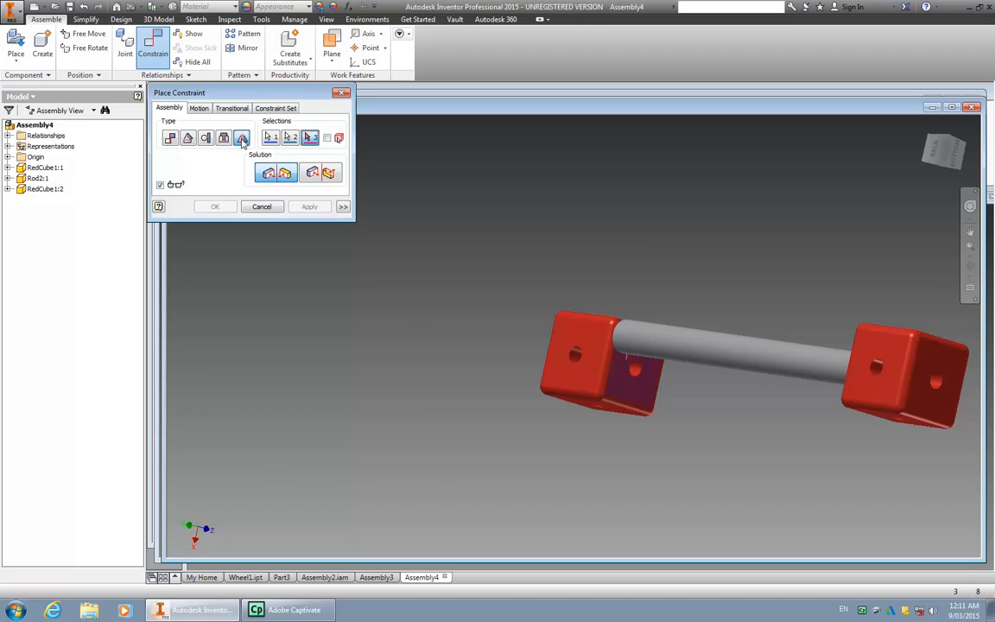
{"action": "left_click", "coordinate": [171, 142]}
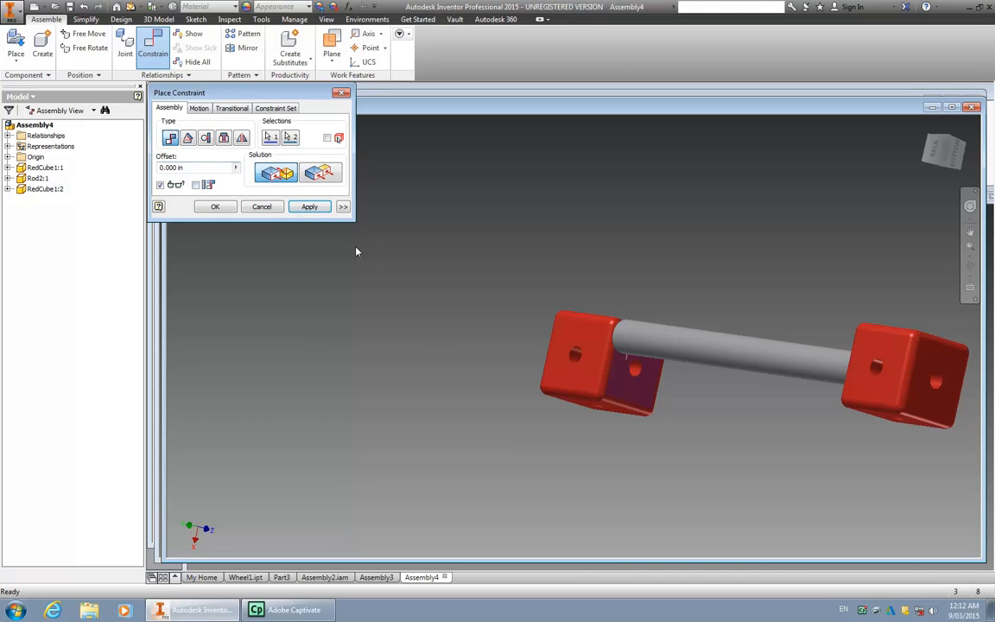
{"action": "left_click", "coordinate": [311, 206]}
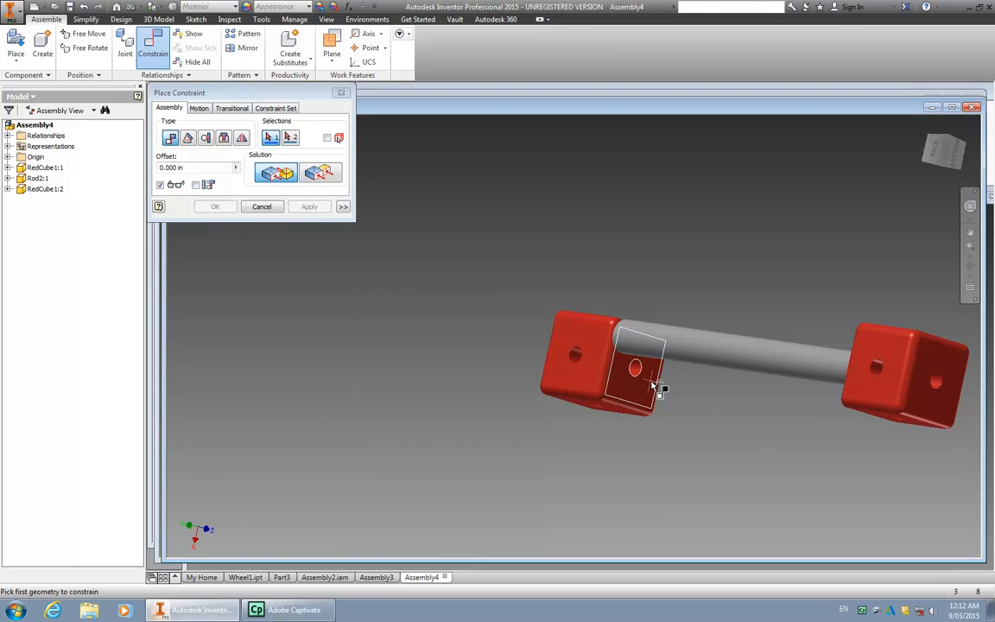
Mate the axis of the hole in the second cube's rod-facing side with the rod's centre axis
{"action": "left_click", "coordinate": [170, 140]}
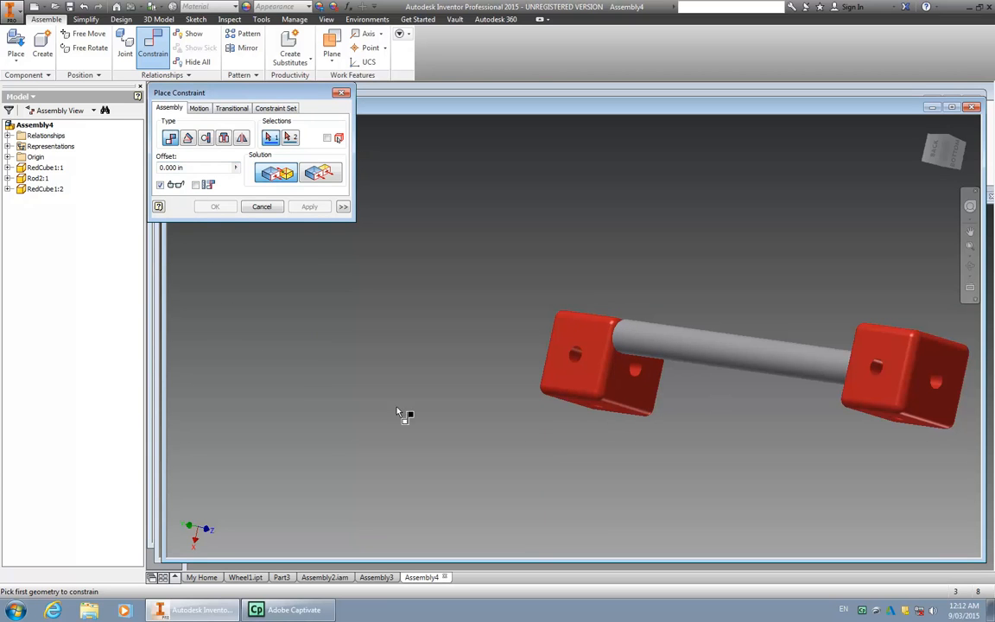
{"action": "left_click", "coordinate": [636, 371]}
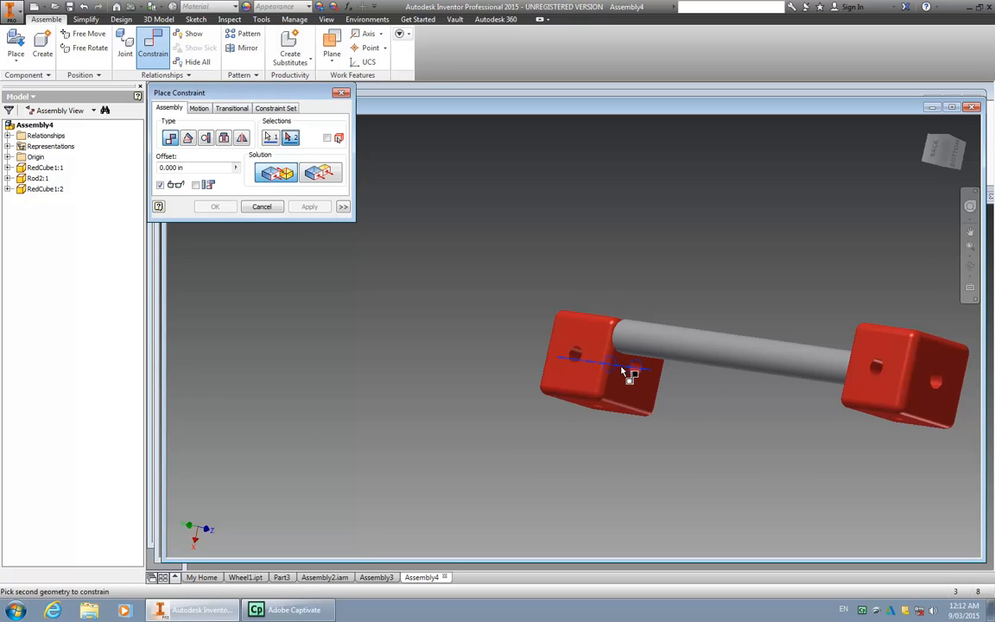
{"action": "left_click", "coordinate": [624, 341]}
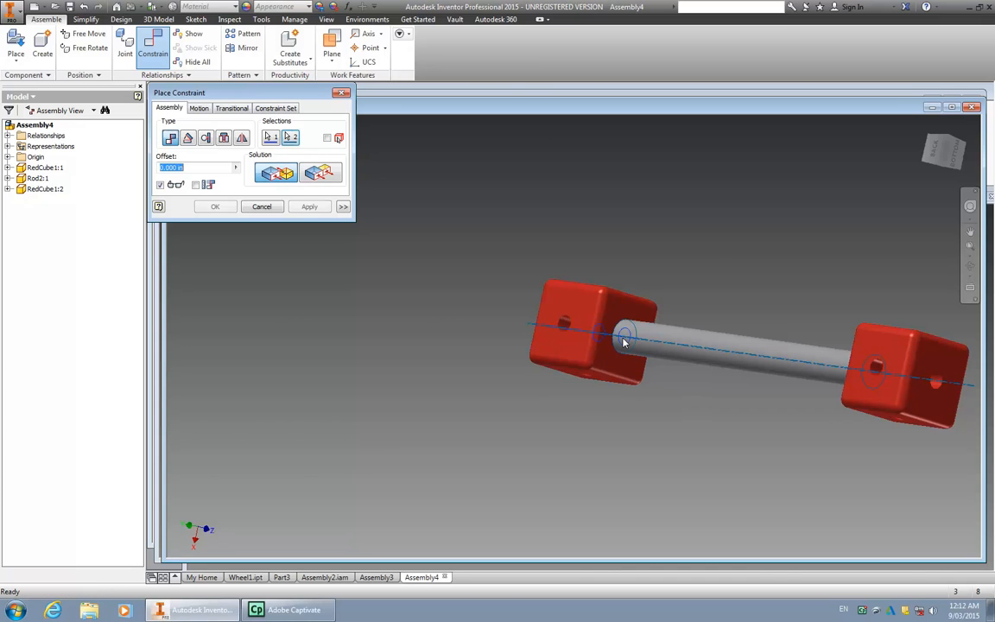